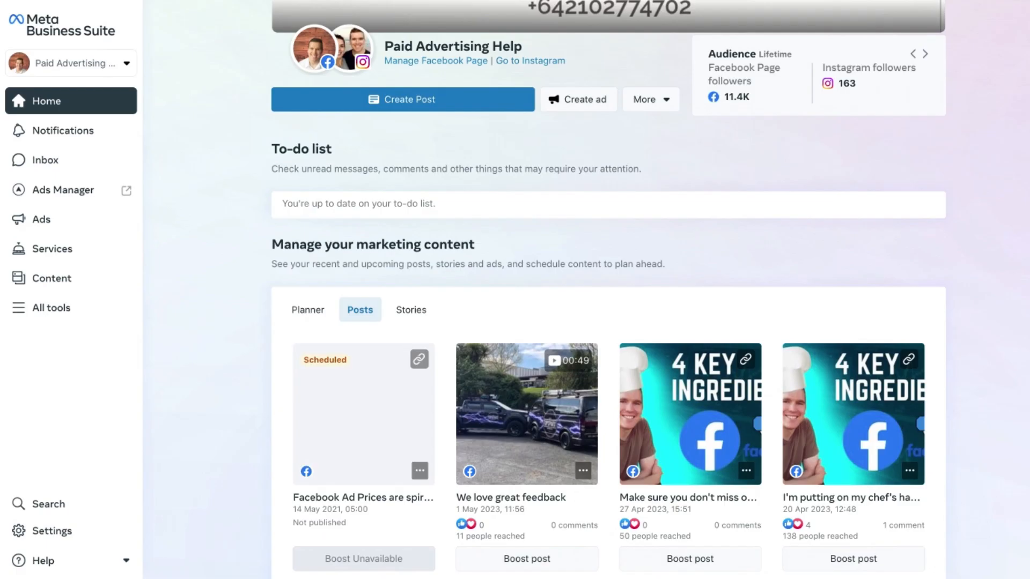
Start setting up a live video for the Page, choosing the Go live option rather than a live video event.
scroll(608, 290, up, 4)
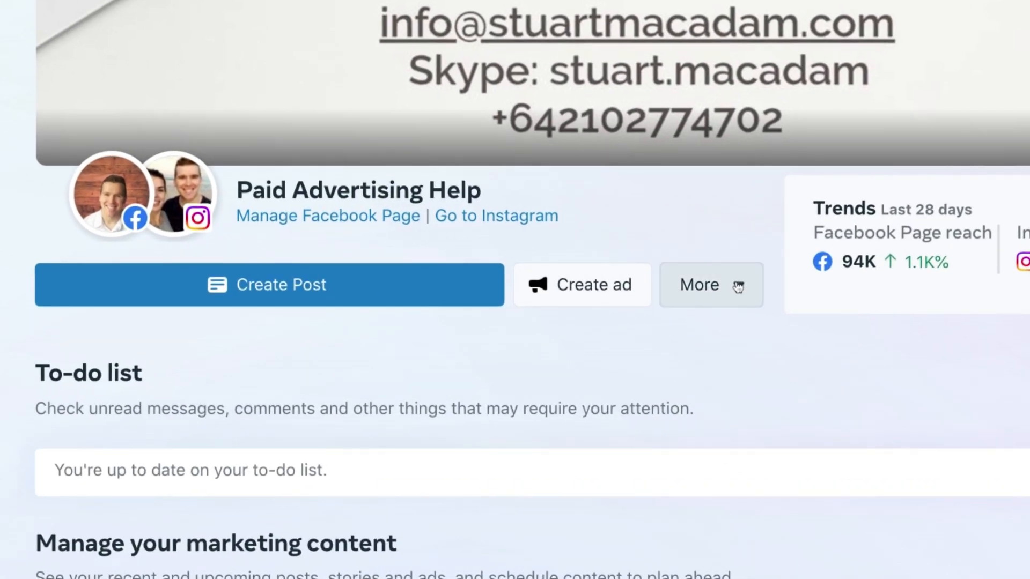
click(739, 289)
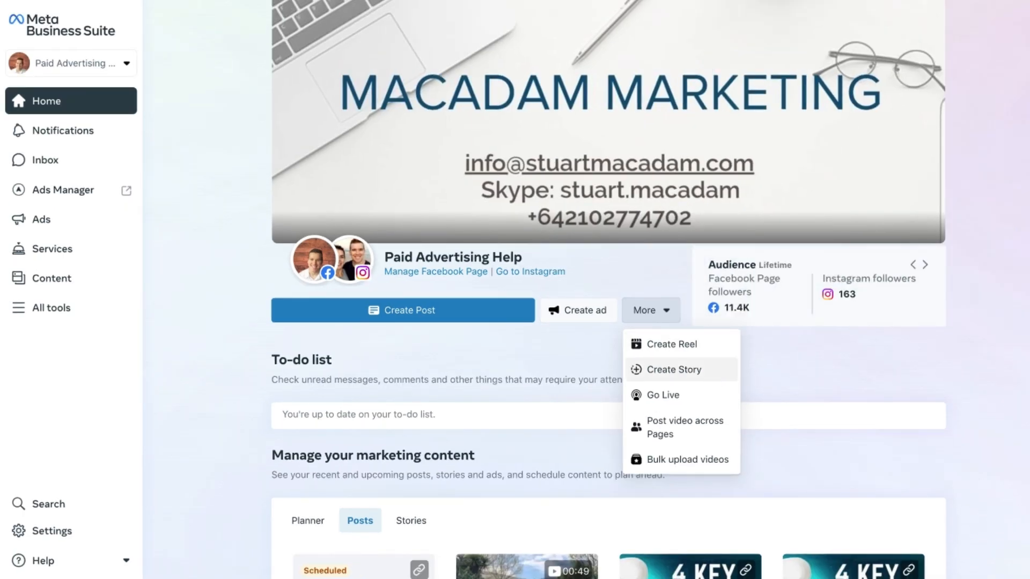
click(680, 400)
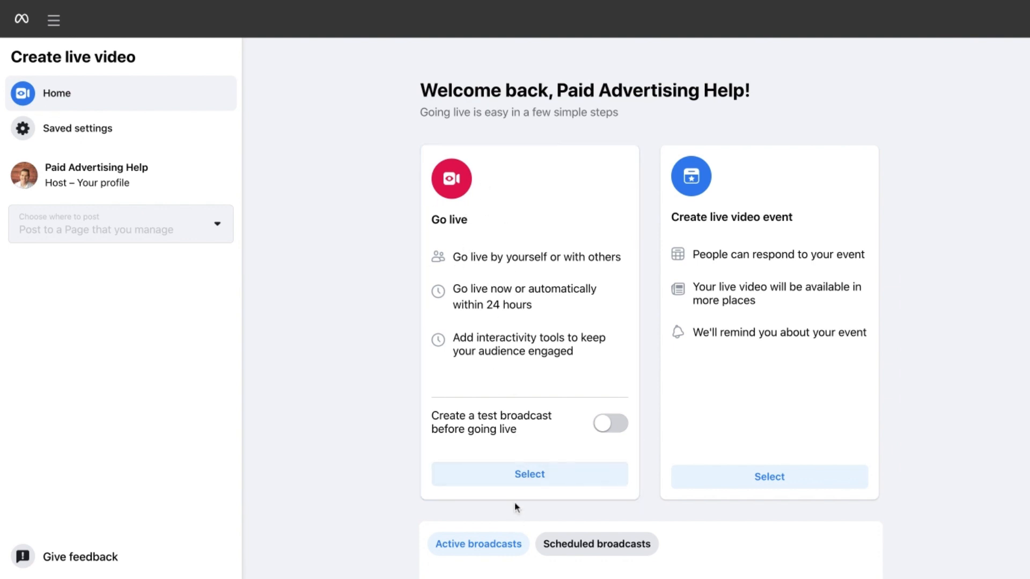
click(524, 484)
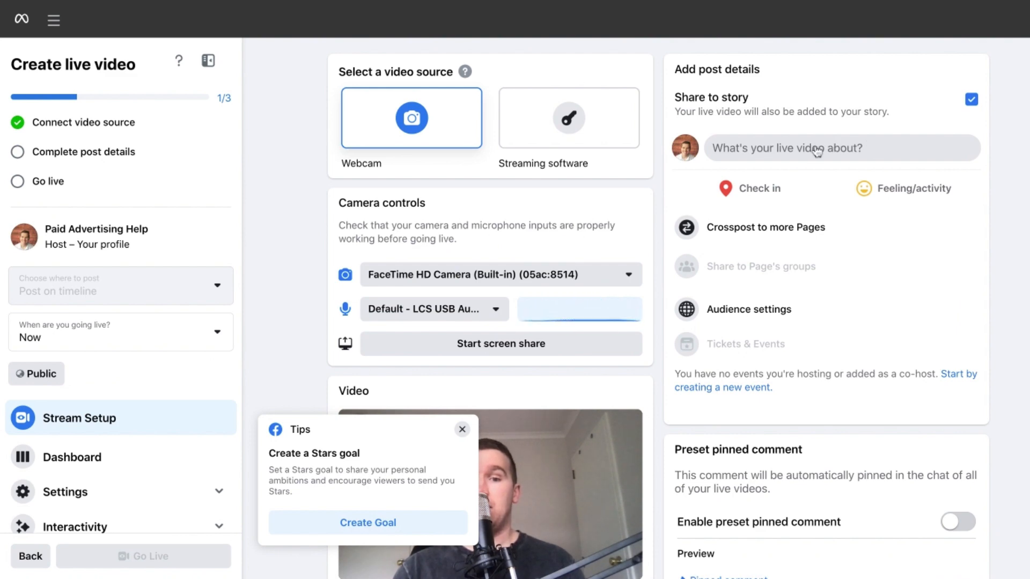
Save post details titled "Facebook Ads For Beginners" with description "Talking about four main benefits of Facebook Ads." and dismiss the Stars goal tip.
click(817, 150)
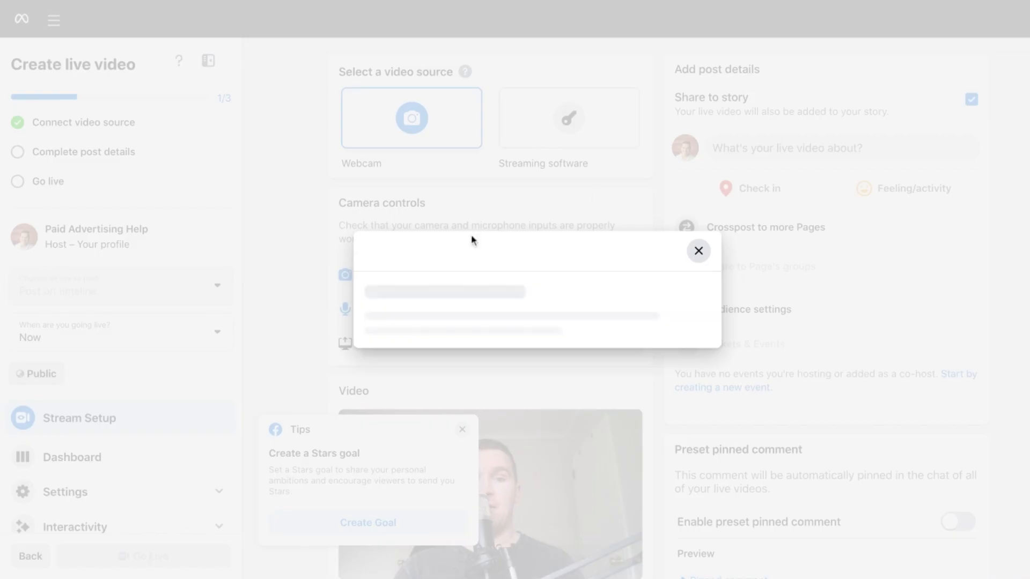
click(466, 238)
text(Facebook Ads)
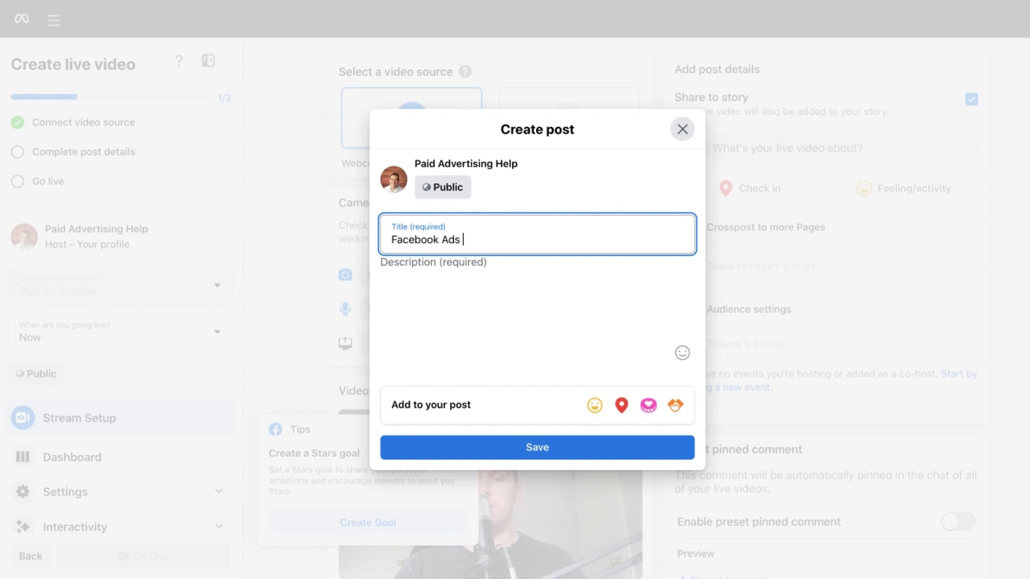
text( For Beginners)
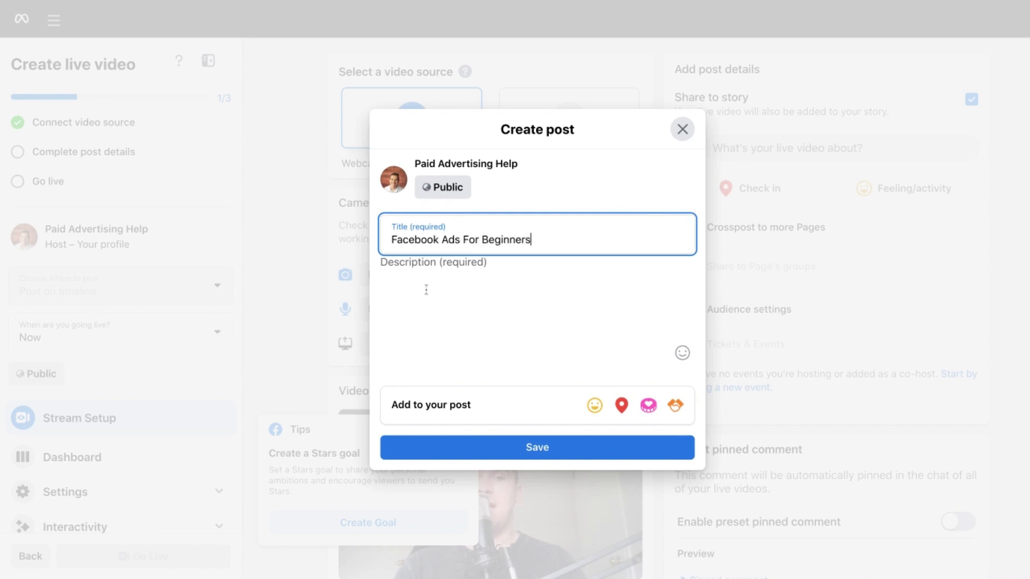
click(435, 288)
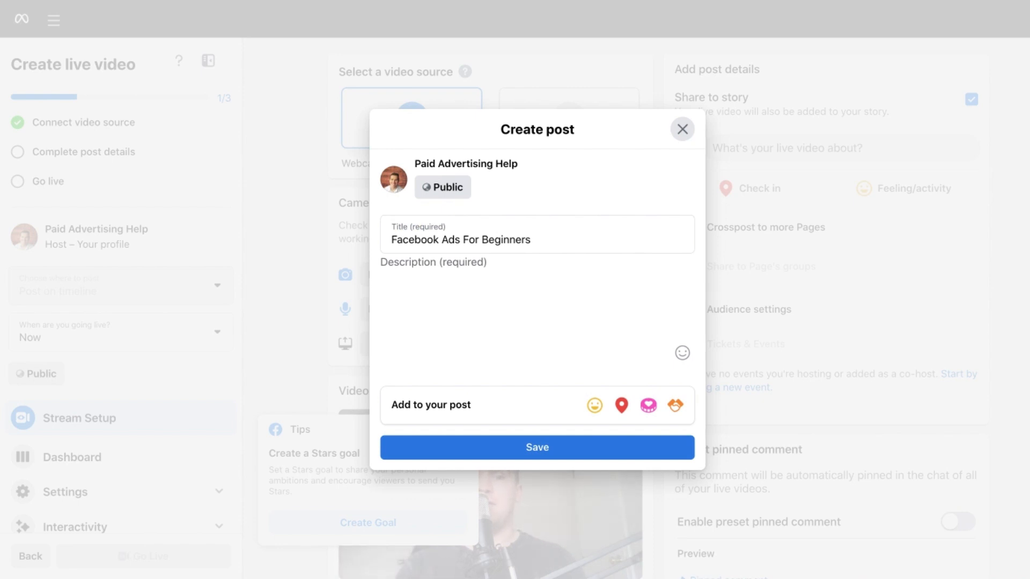
text(Talking about four main benefits of Facebook Ads.)
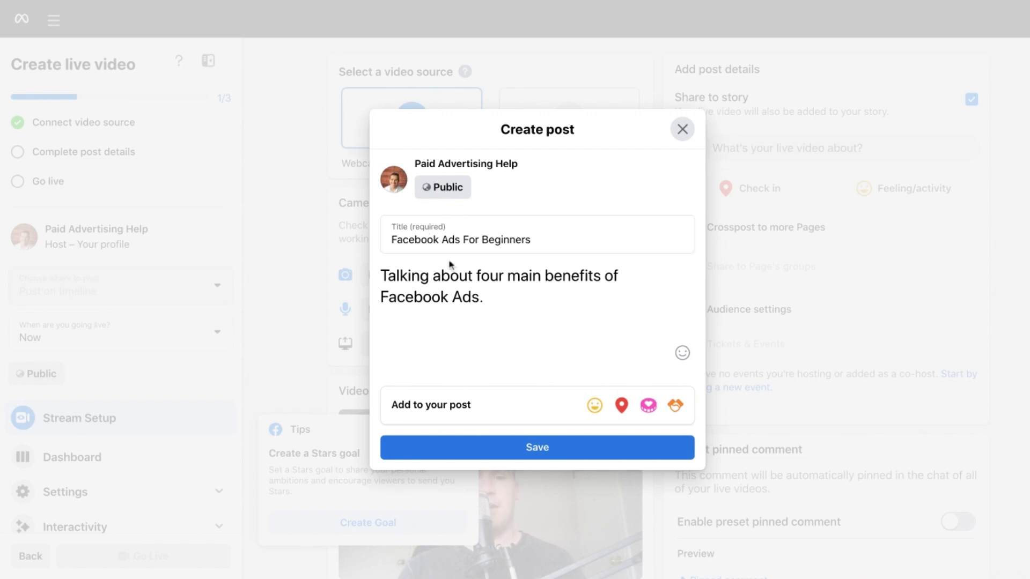
click(512, 456)
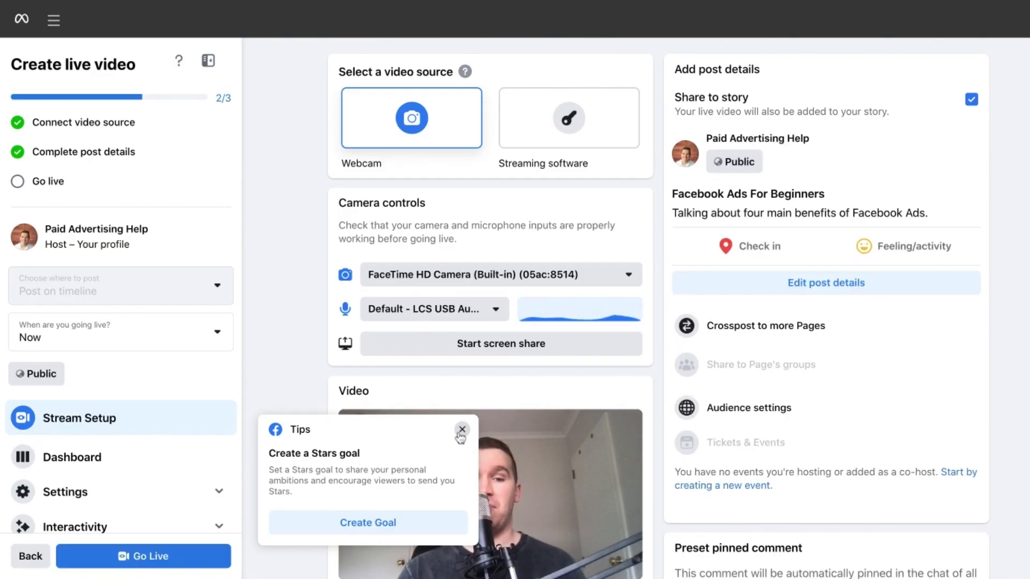
click(461, 429)
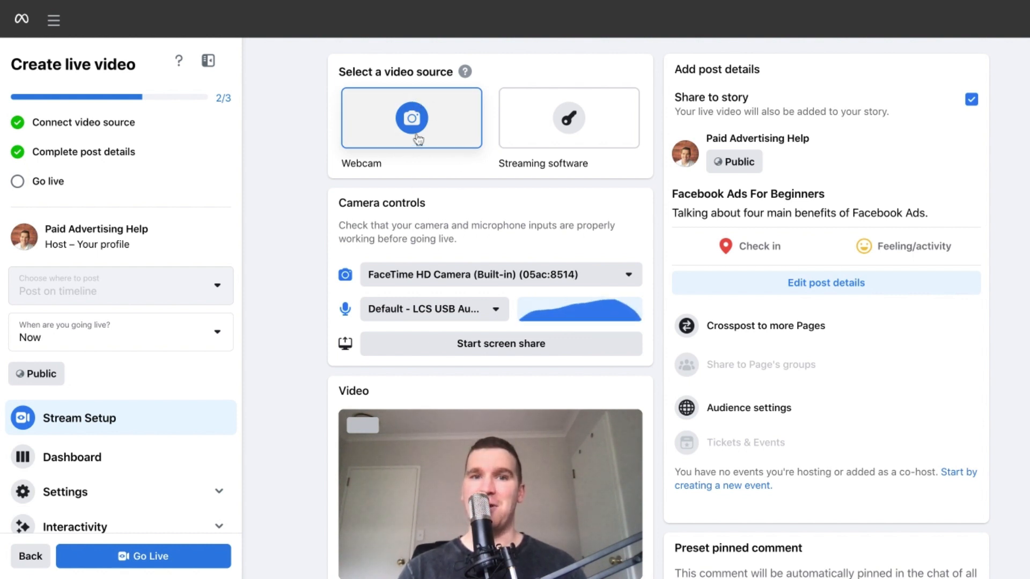
Check the available camera and microphone inputs in the camera controls.
scroll(457, 202, down, 2)
scroll(457, 203, down, 2)
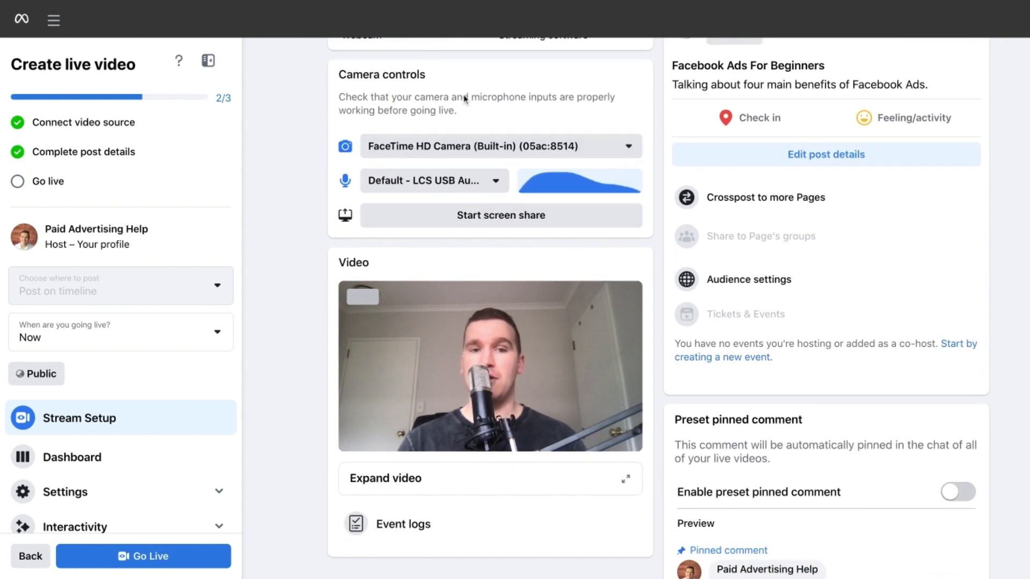
click(545, 147)
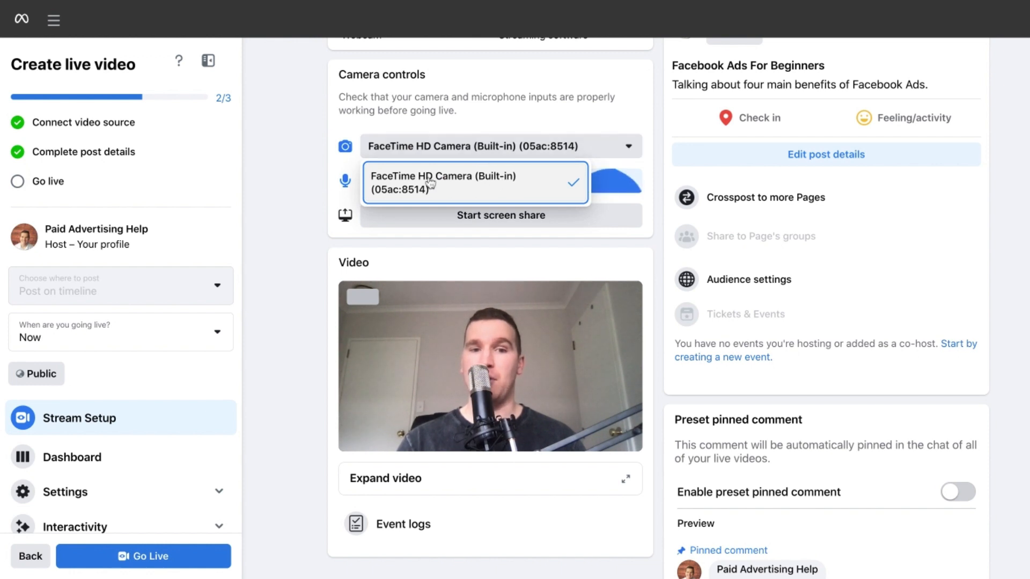
click(647, 122)
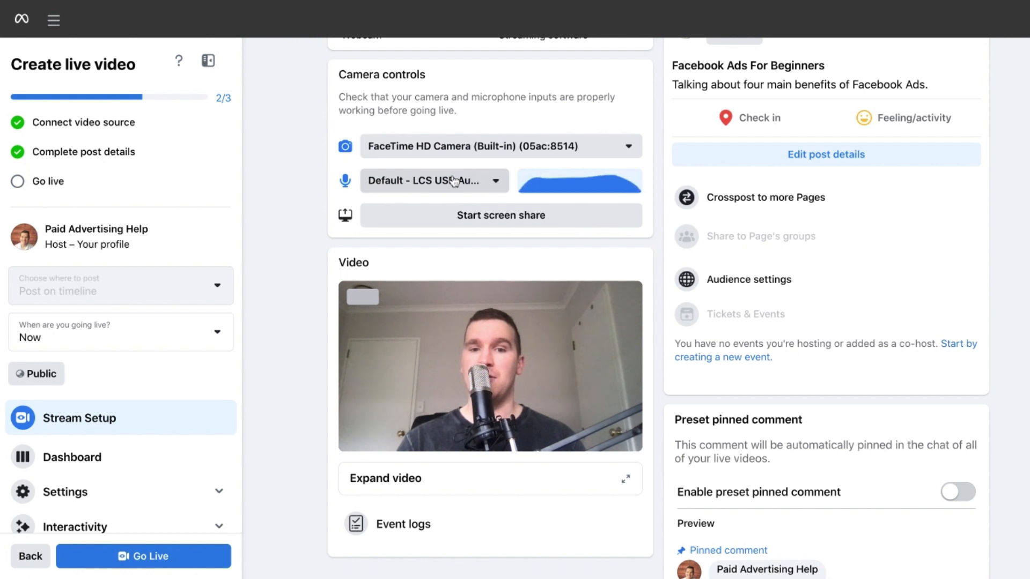
click(483, 183)
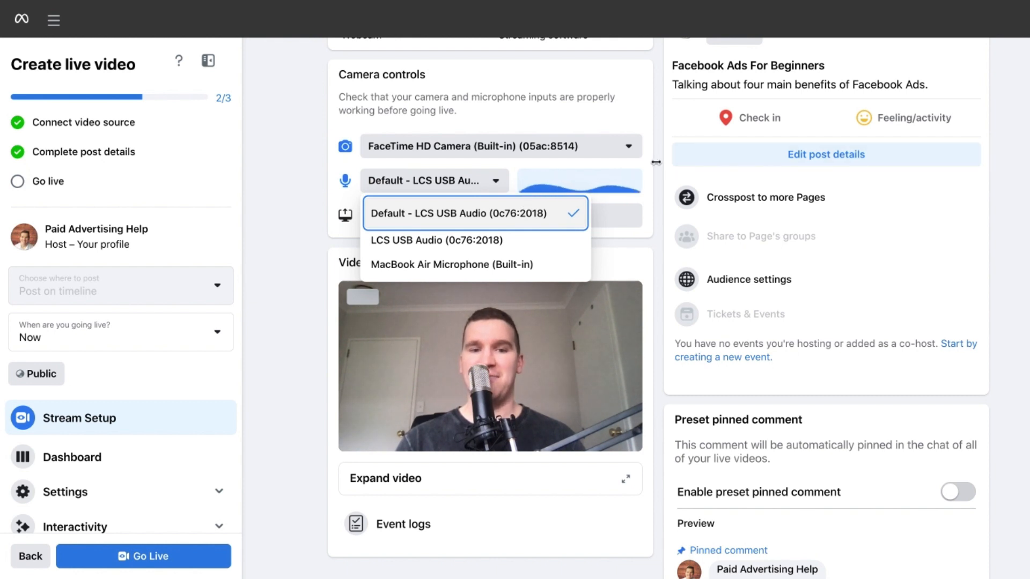
scroll(632, 341, down, 2)
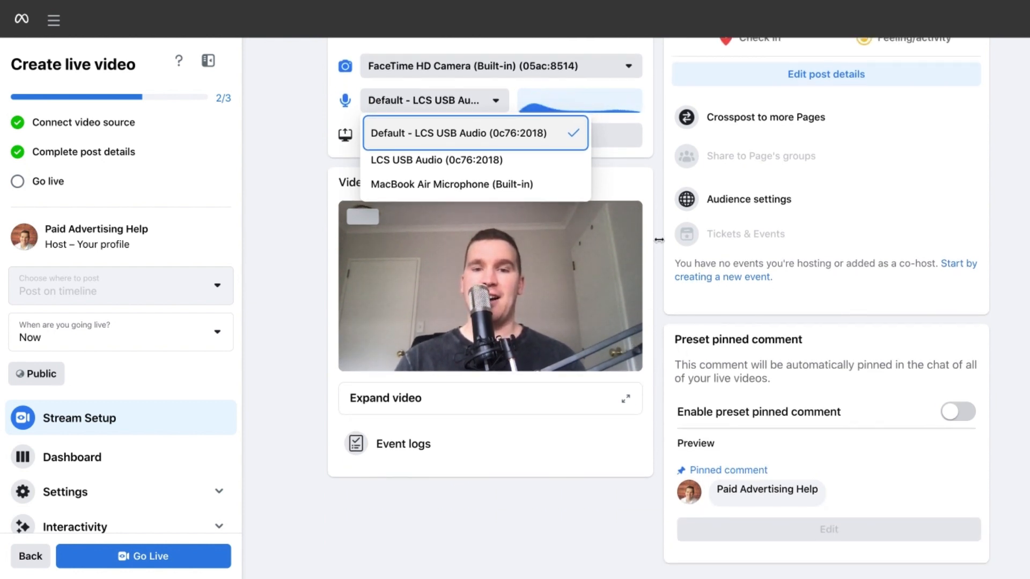
click(494, 100)
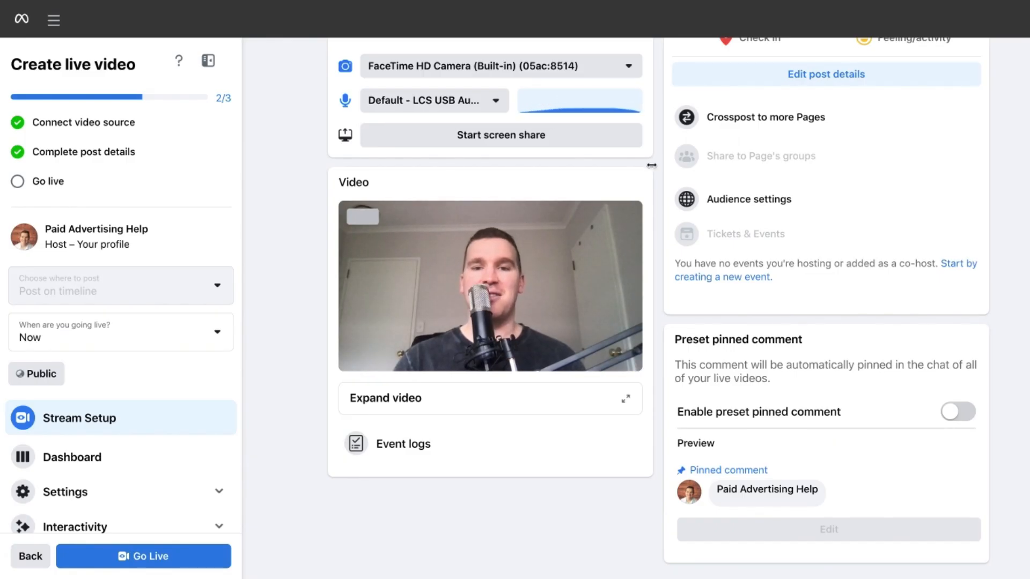
Review the live video's viewer settings and comments settings.
scroll(143, 289, down, 3)
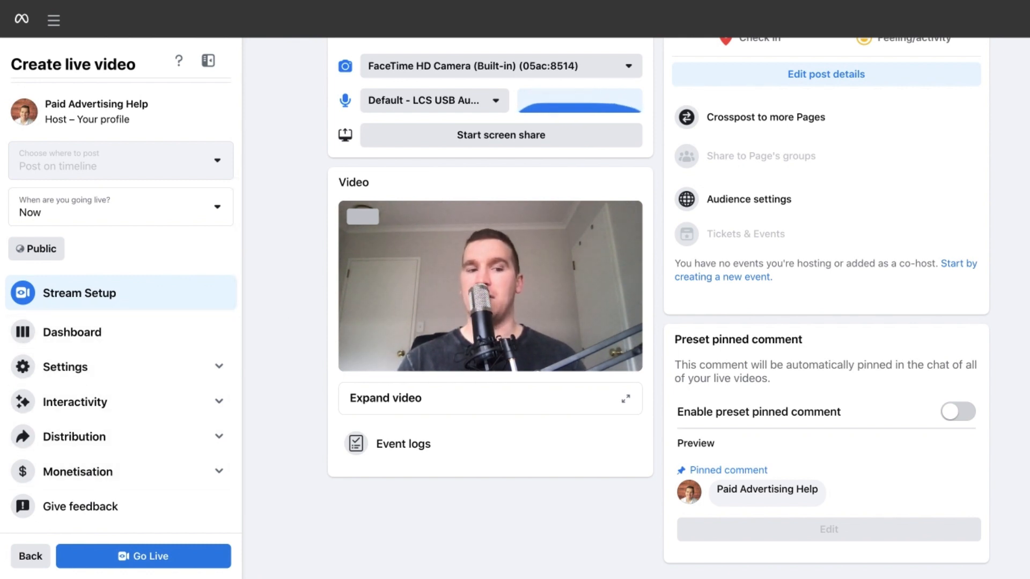
click(222, 368)
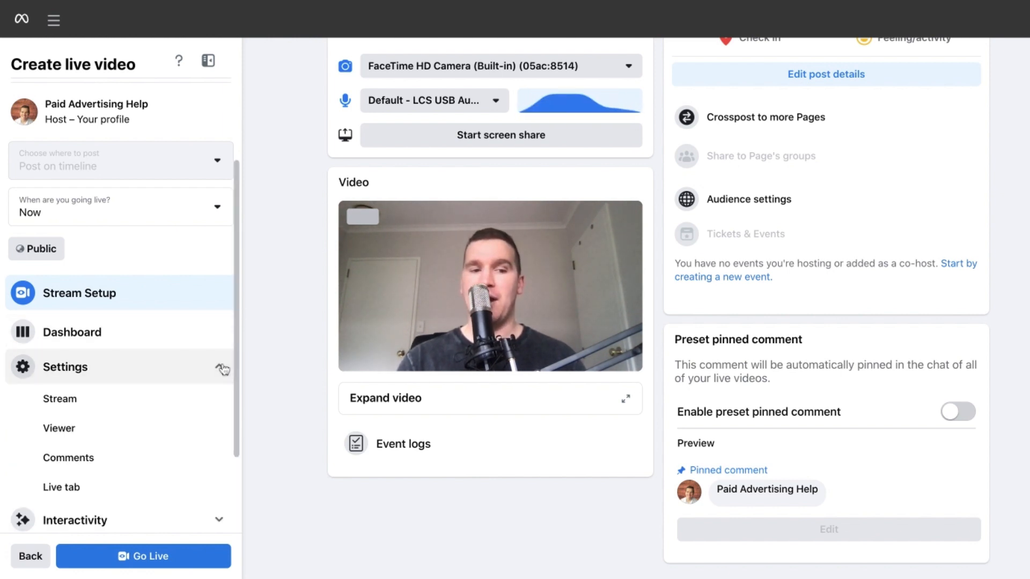
scroll(184, 376, down, 1)
scroll(184, 377, down, 1)
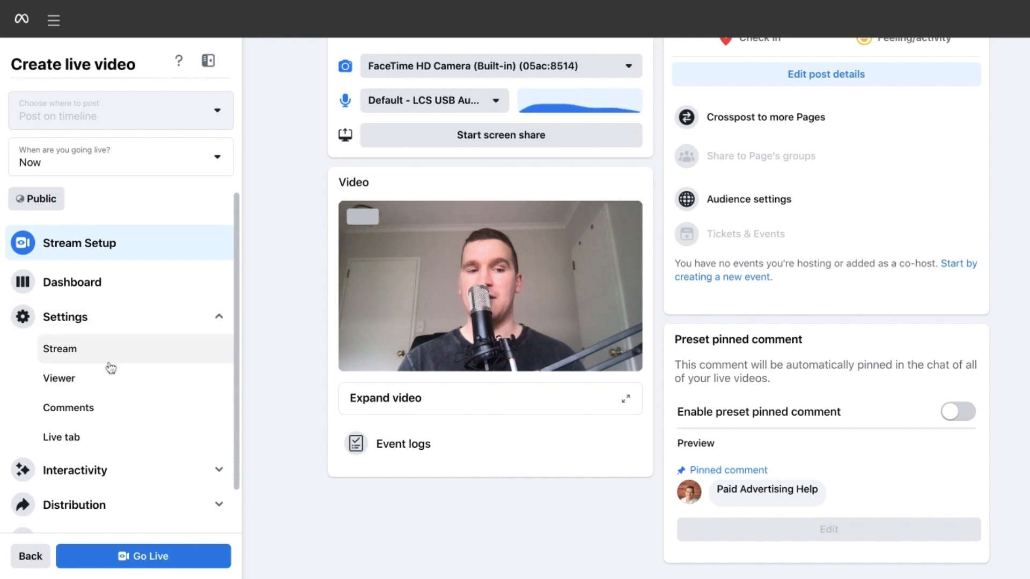
click(104, 381)
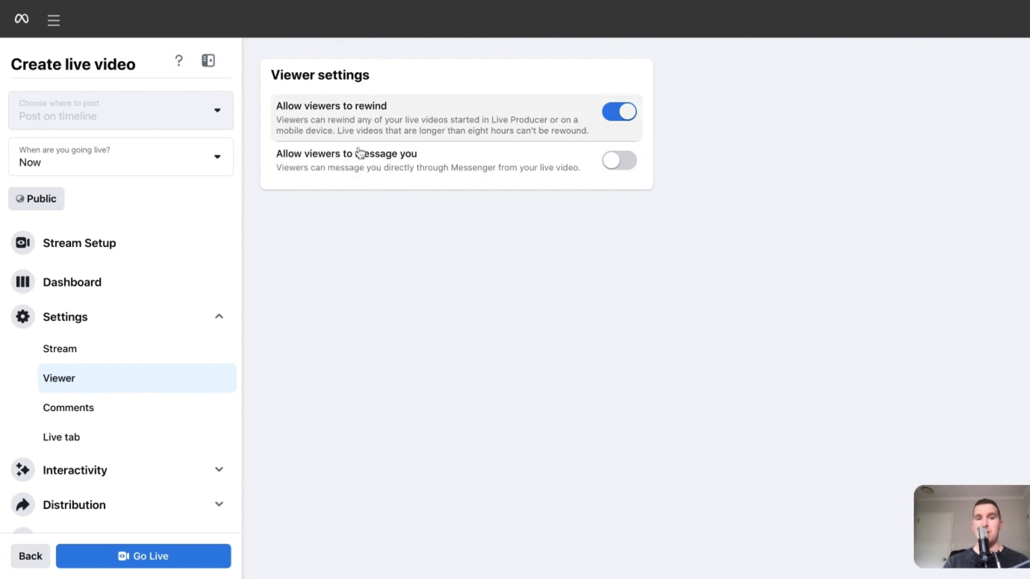
click(110, 409)
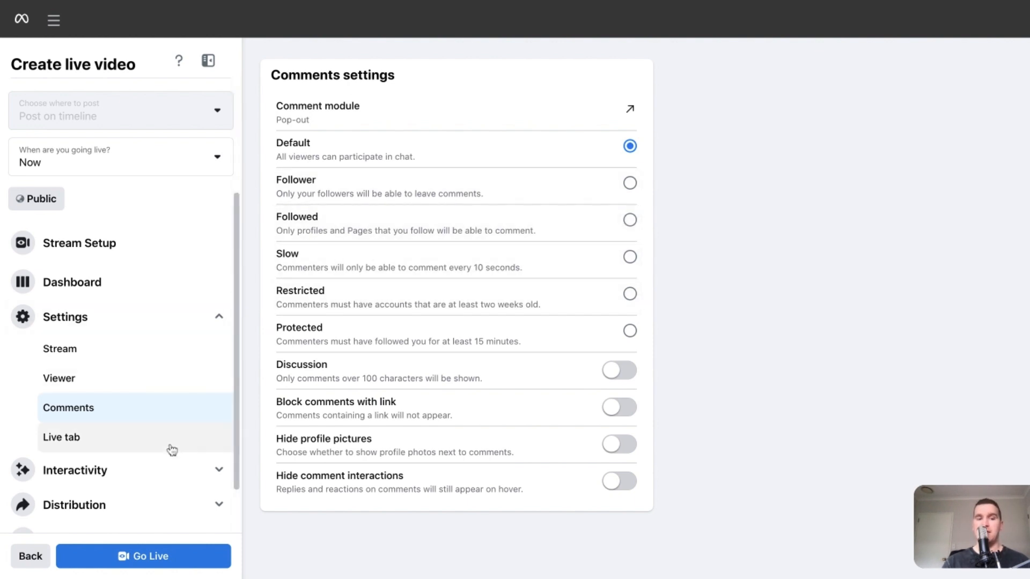
Look through the Interactivity, Distribution and Monetisation options available for the live video.
scroll(172, 449, down, 2)
click(172, 400)
scroll(173, 400, down, 3)
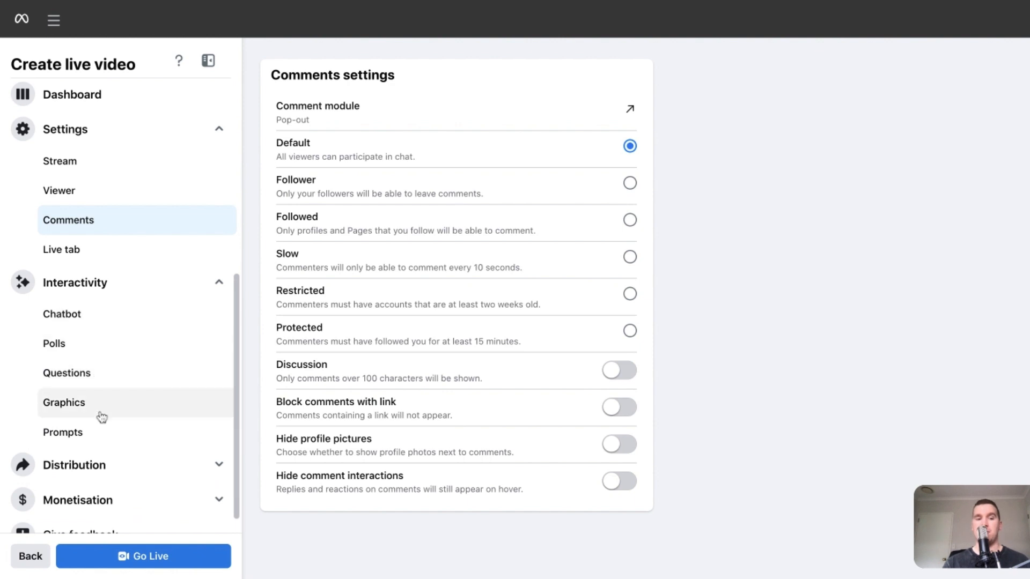
scroll(102, 417, down, 1)
click(140, 444)
scroll(142, 448, down, 2)
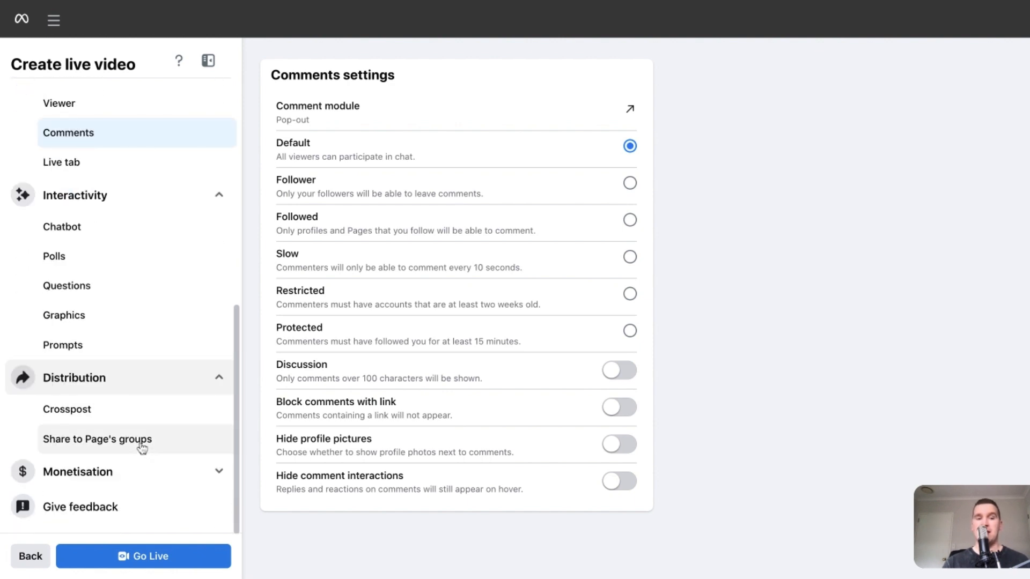
click(149, 476)
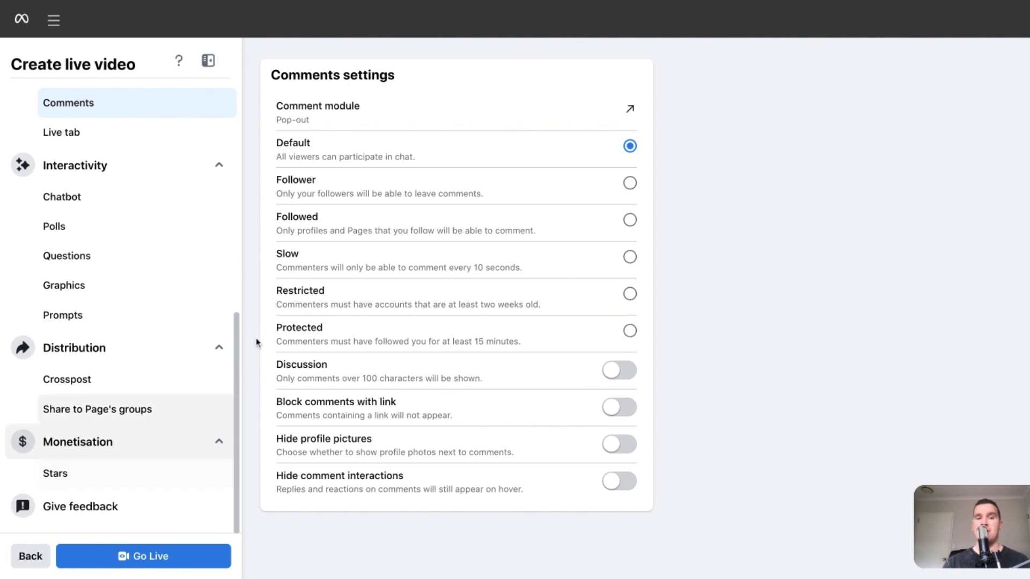
scroll(165, 201, up, 10)
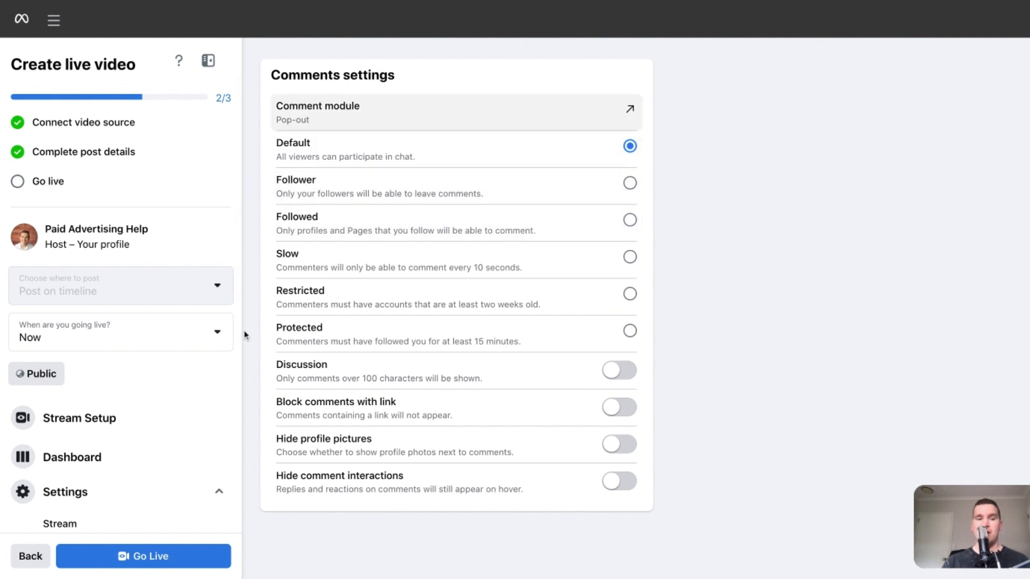
Return to the stream setup, check the video preview and post details, and start the live broadcast.
scroll(167, 372, down, 1)
click(129, 369)
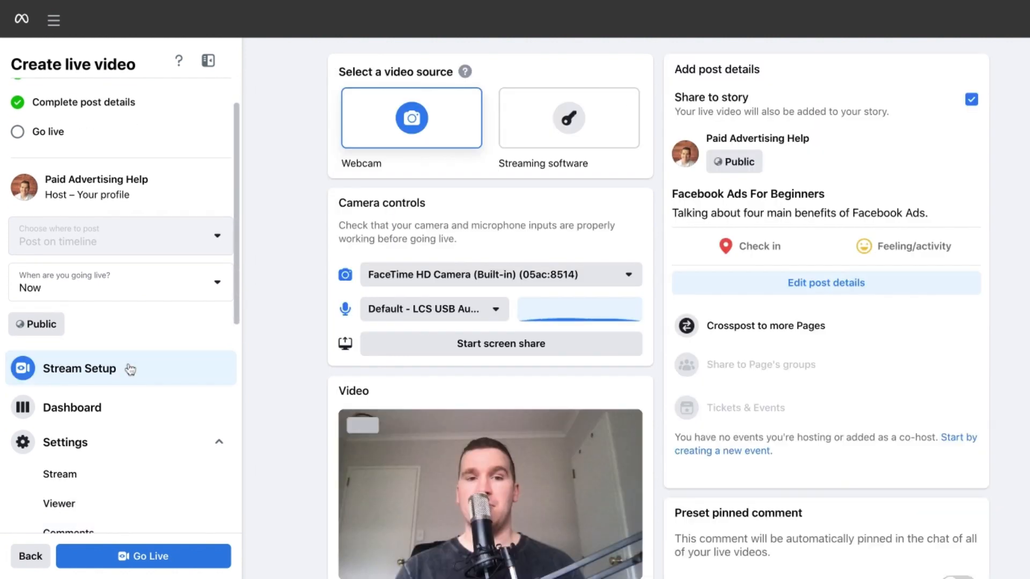
scroll(647, 265, down, 2)
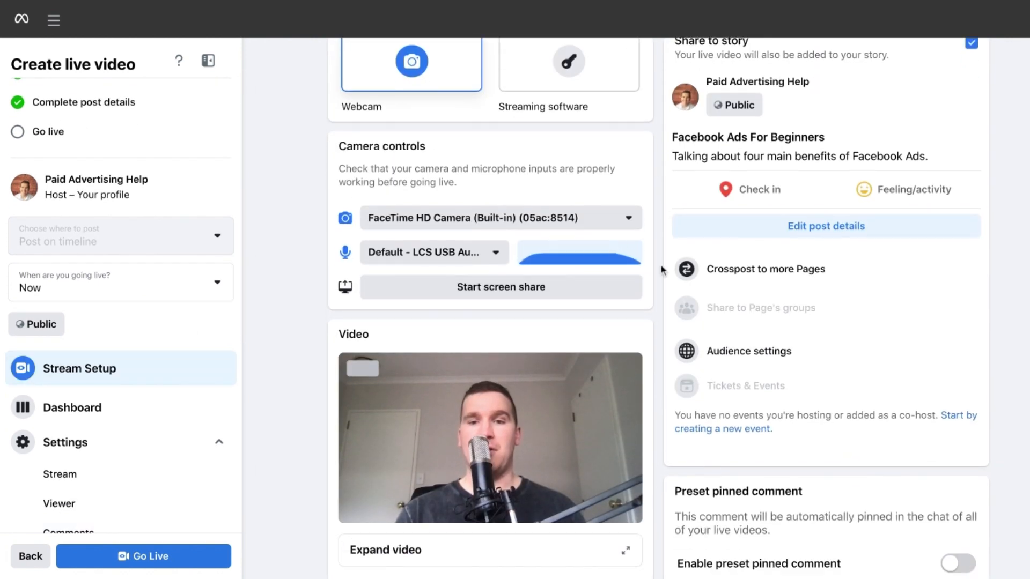
scroll(671, 274, up, 2)
scroll(671, 242, down, 5)
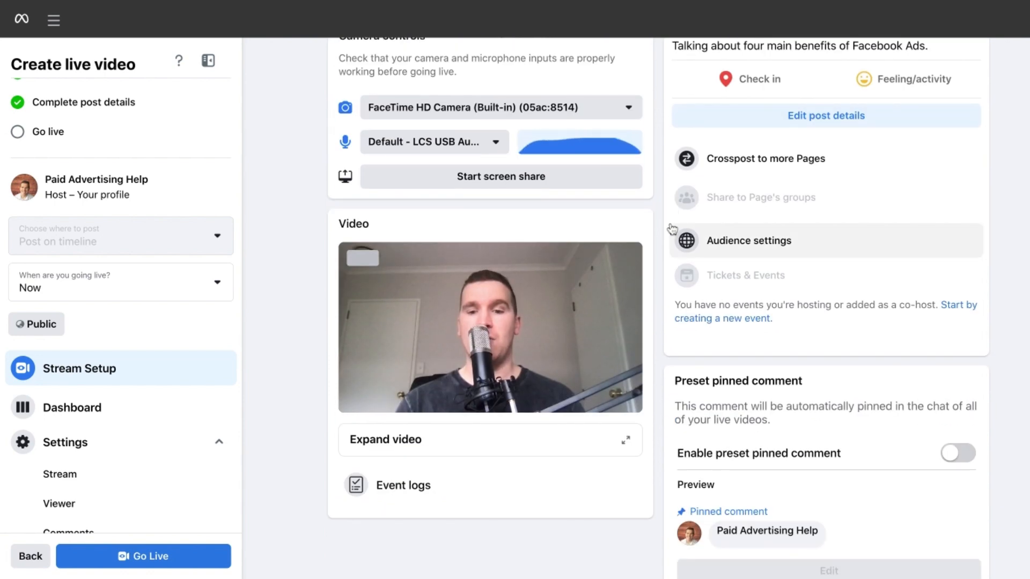
scroll(672, 229, down, 1)
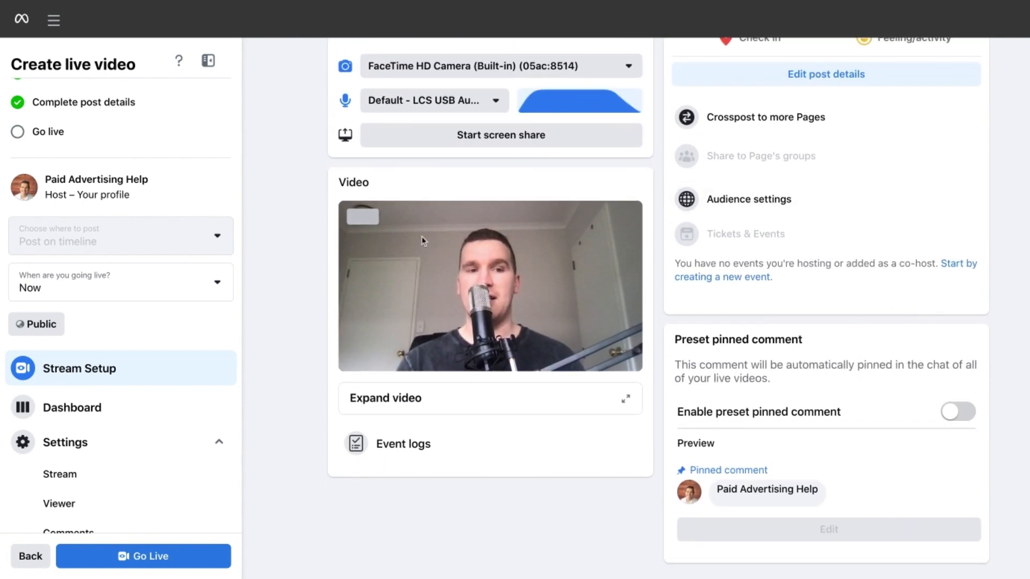
click(153, 561)
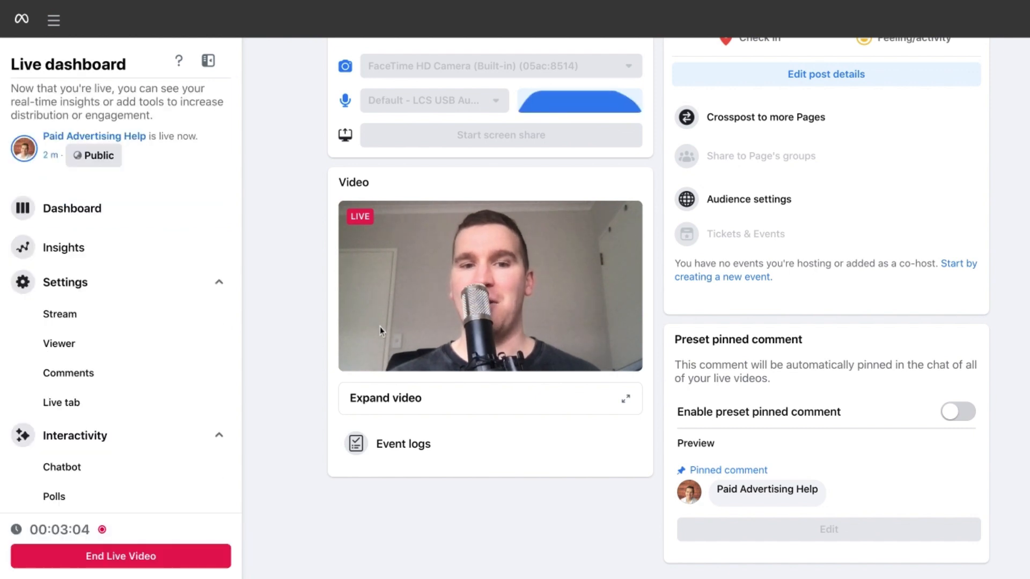
End the live video from the live dashboard and view the quick actions for the finished broadcast.
scroll(379, 327, up, 1)
scroll(359, 327, up, 2)
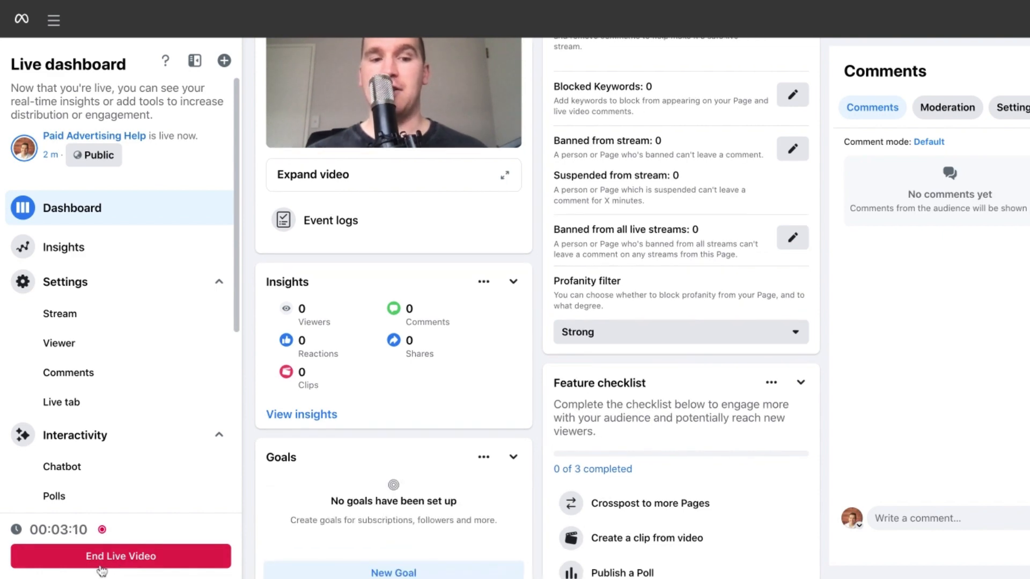
click(121, 557)
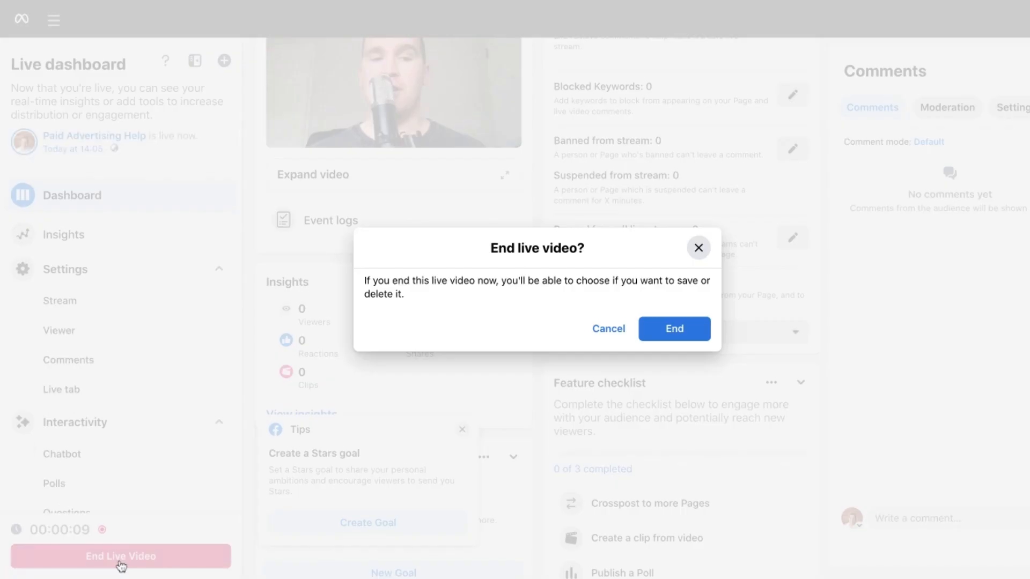
click(684, 333)
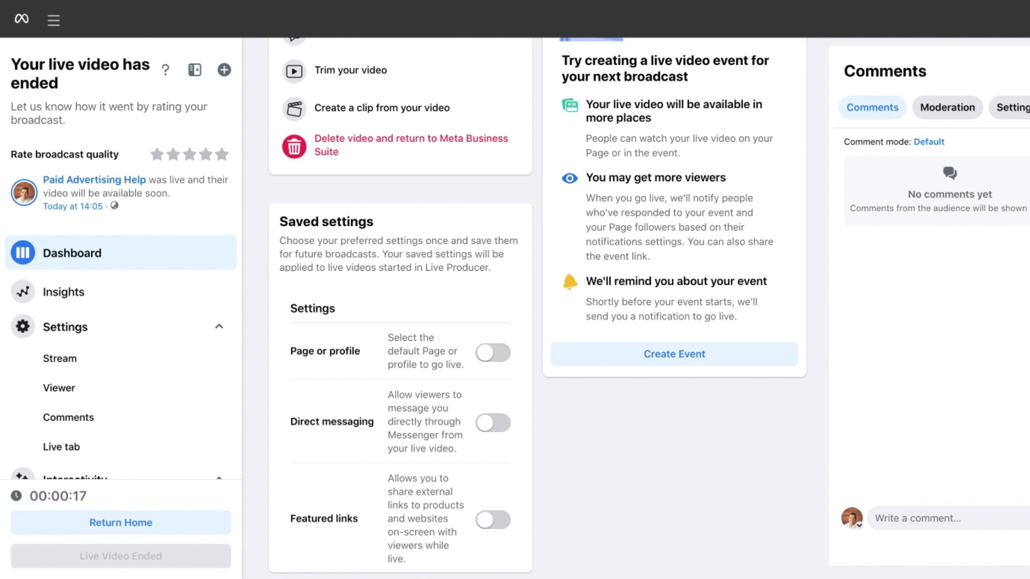
scroll(536, 308, up, 2)
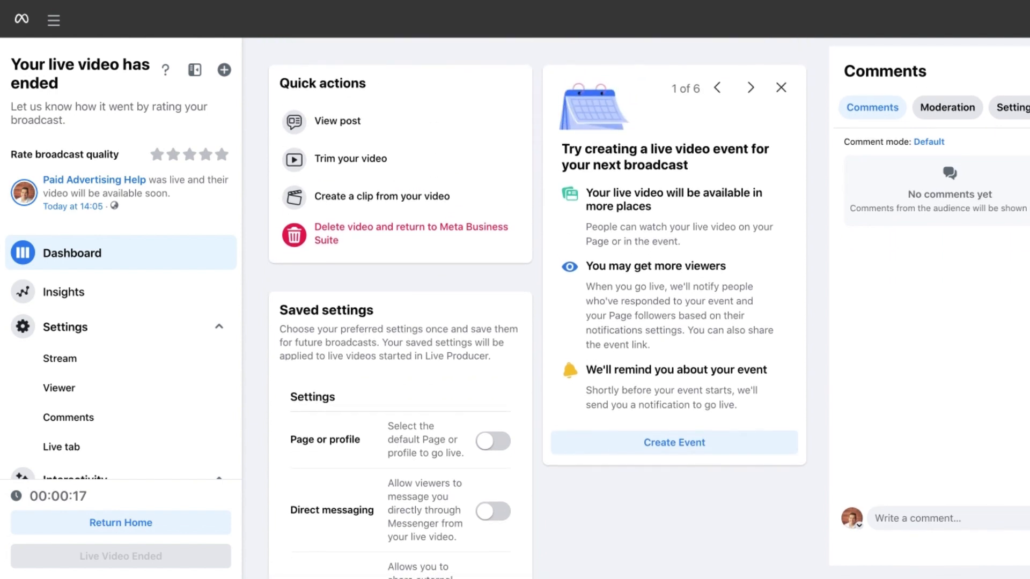